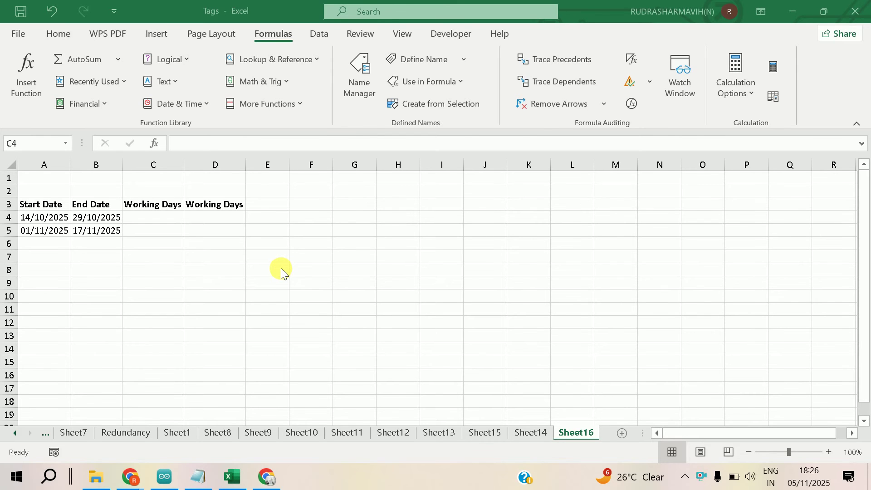
Step: Calculate the date difference in C4 with =B4-A4 and fill the formula down to C5
left_click(155, 217)
type("=")
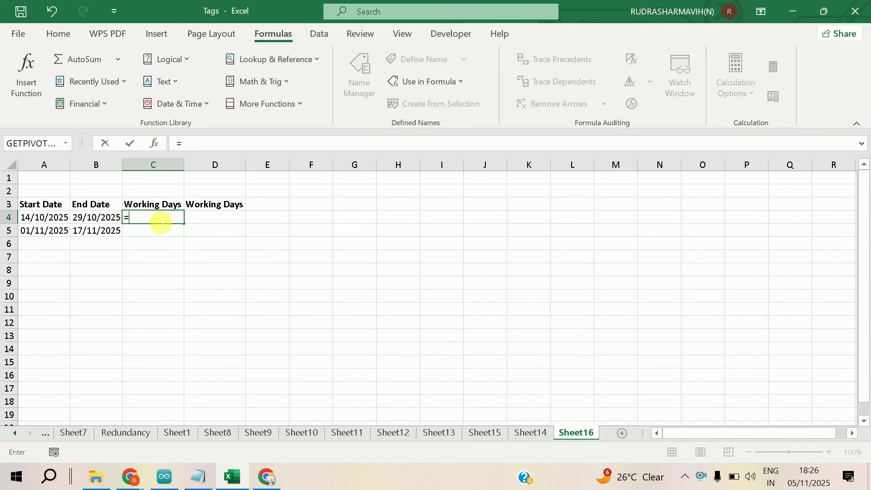
left_click(105, 221)
type("-")
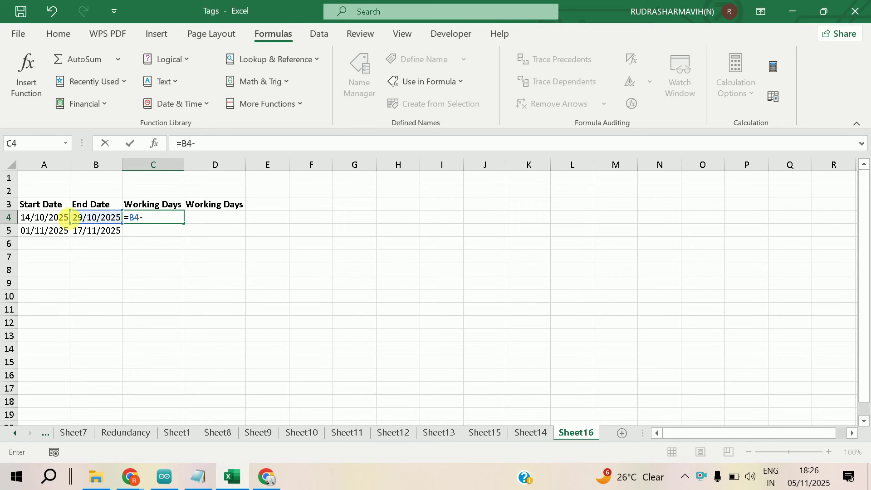
left_click(45, 218)
key("Return")
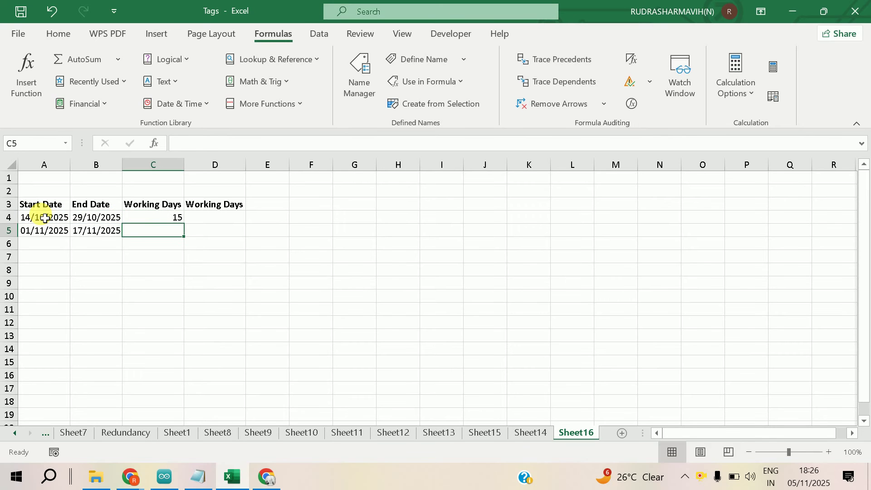
key("ctrl+d")
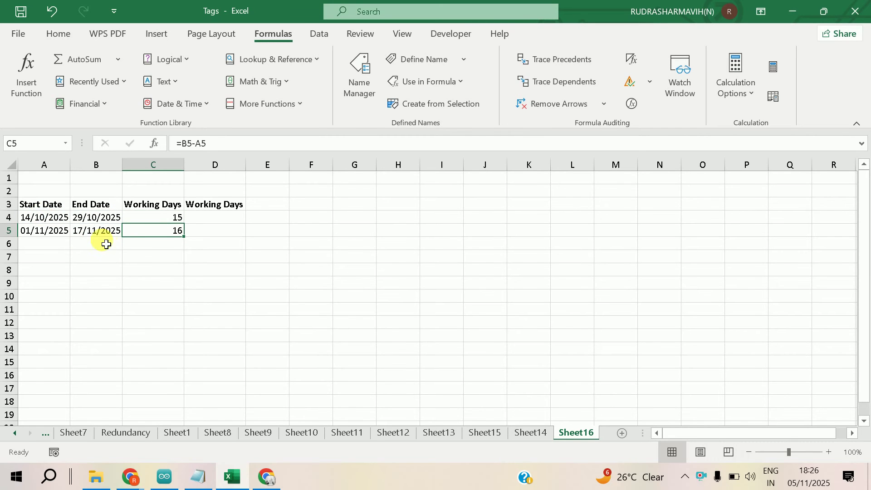
Step: Change the end date in B5 to 12/11/2025
left_click(216, 223)
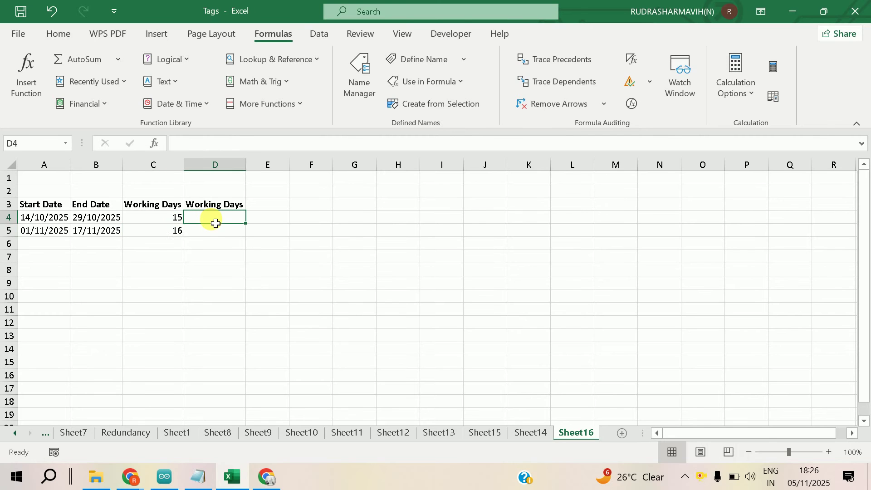
left_click(85, 234)
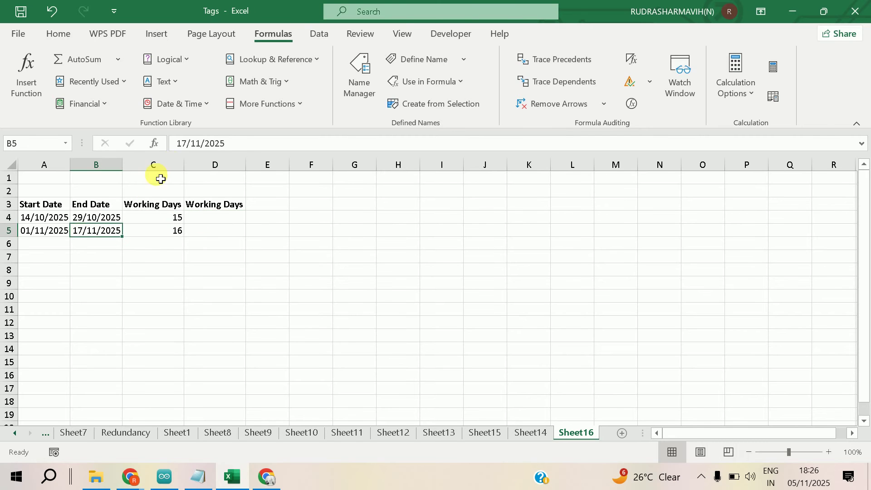
left_click(194, 144)
key("BackSpace")
type("2")
key("Return")
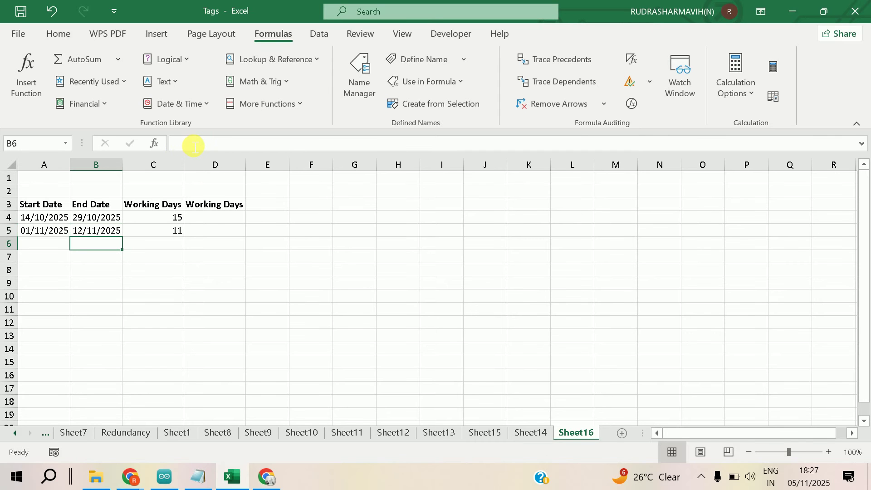
Step: Enter =NETWORKDAYS(A4,B4) in D4 and fill the formula down to D5
left_click(213, 226)
type("=netw")
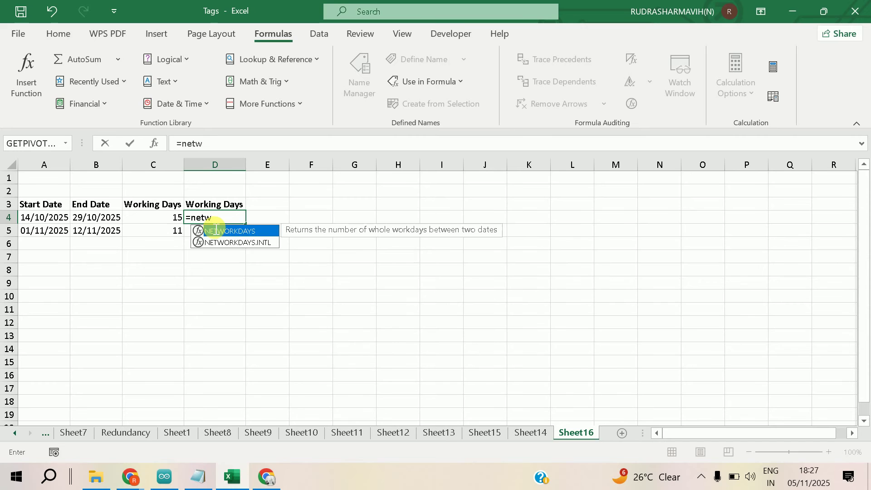
double_click(215, 230)
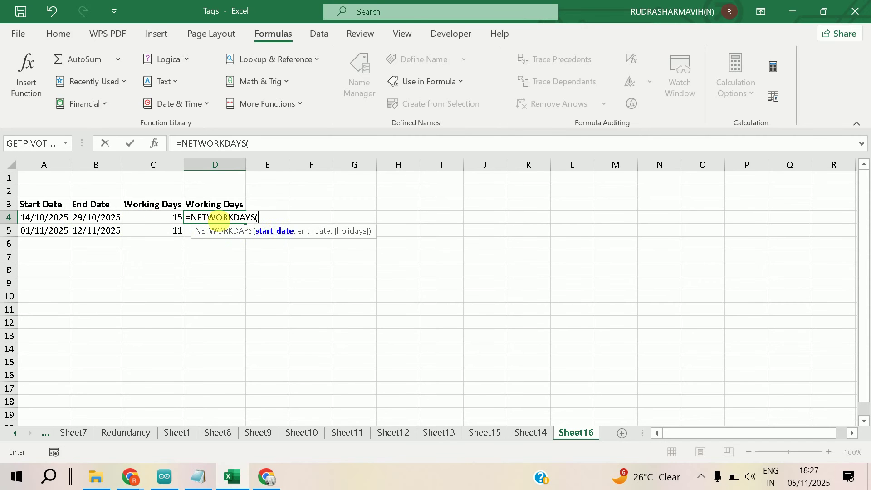
left_click(57, 220)
type(",")
left_click(112, 220)
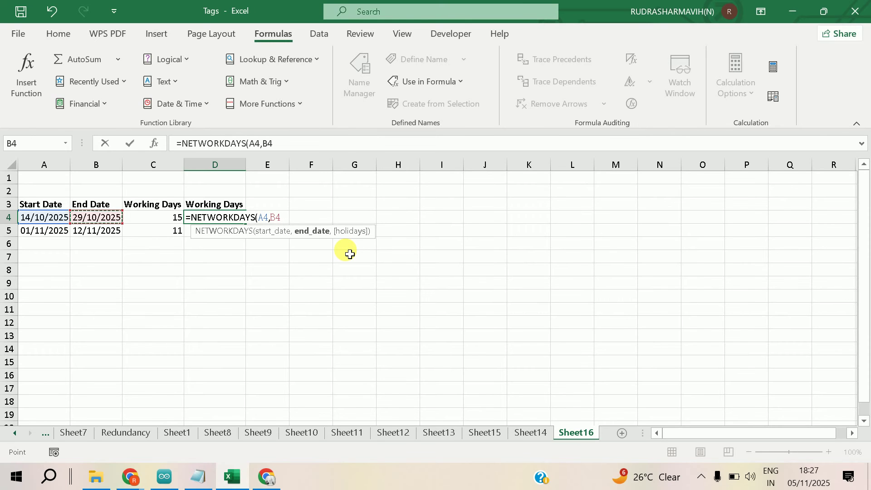
type(")")
key("Return")
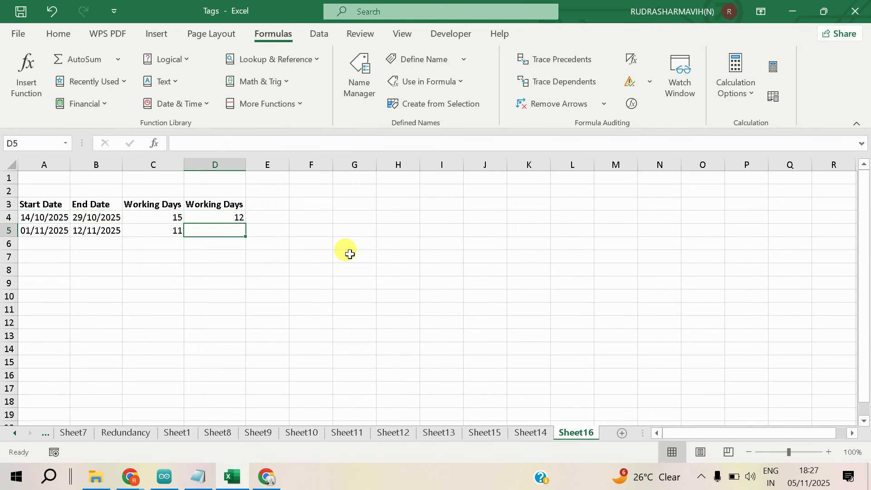
key("ctrl+d")
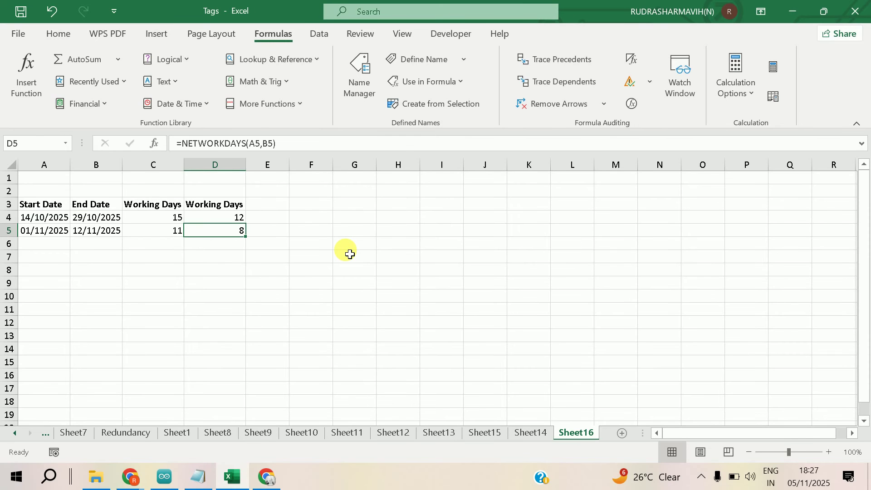
Step: Compare the plain date differences in C4:C5 with the NETWORKDAYS results in D4:D5
left_click(164, 221)
left_click(232, 220)
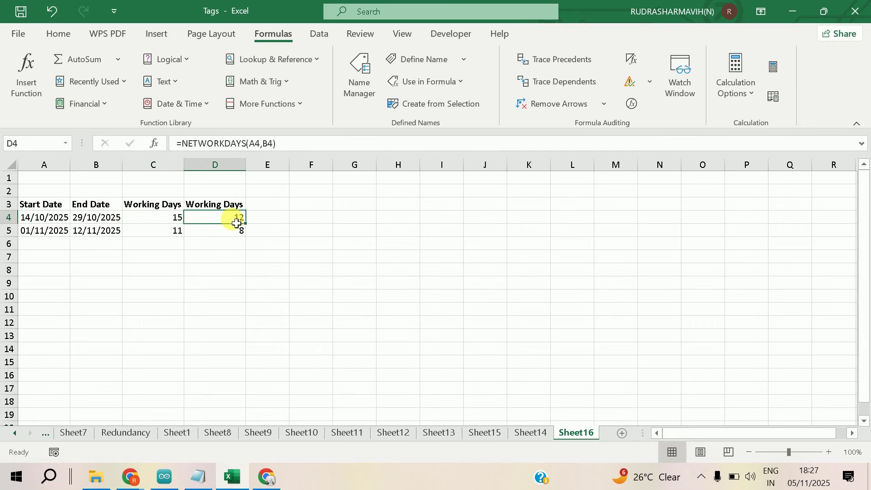
left_click(177, 238)
left_click(239, 235)
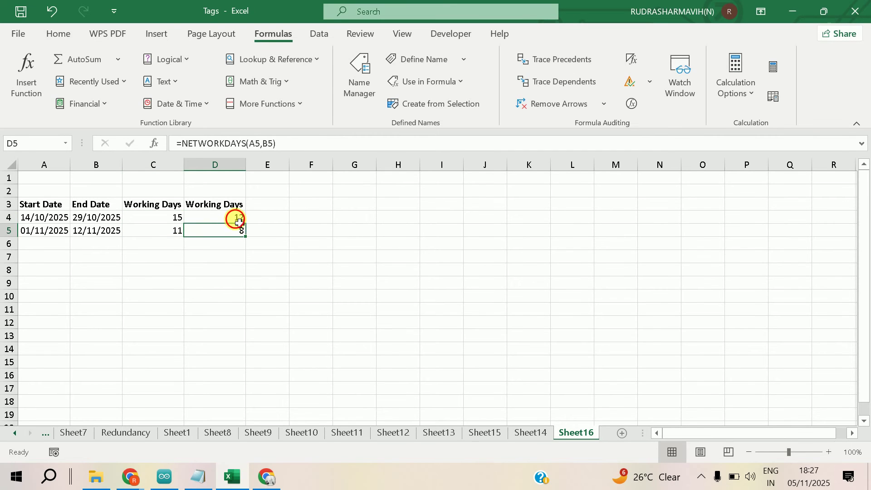
left_click(235, 219)
left_click(239, 235)
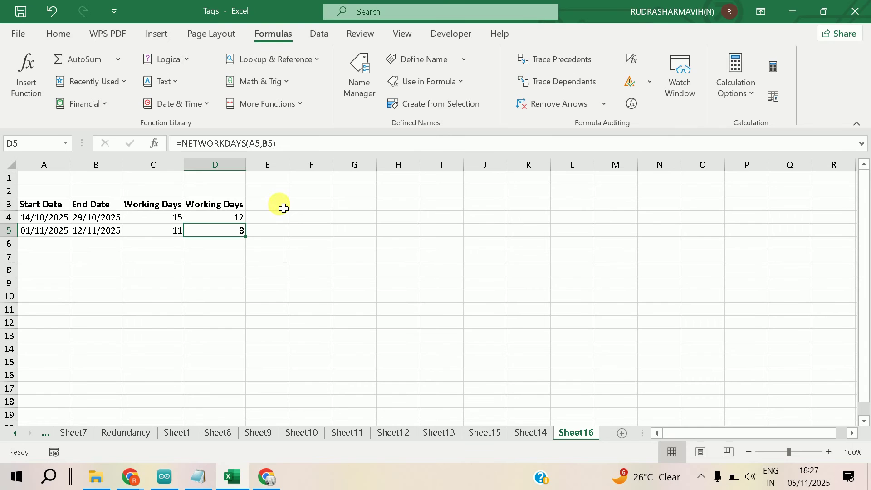
left_click(281, 205)
left_click(281, 218)
Step: Enter the heading "List of Holidays" in cell I3
left_click(448, 210)
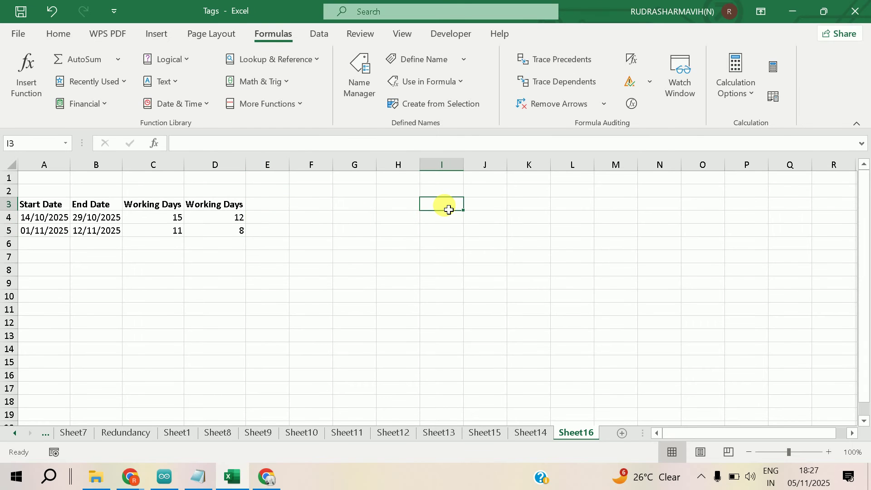
type("L")
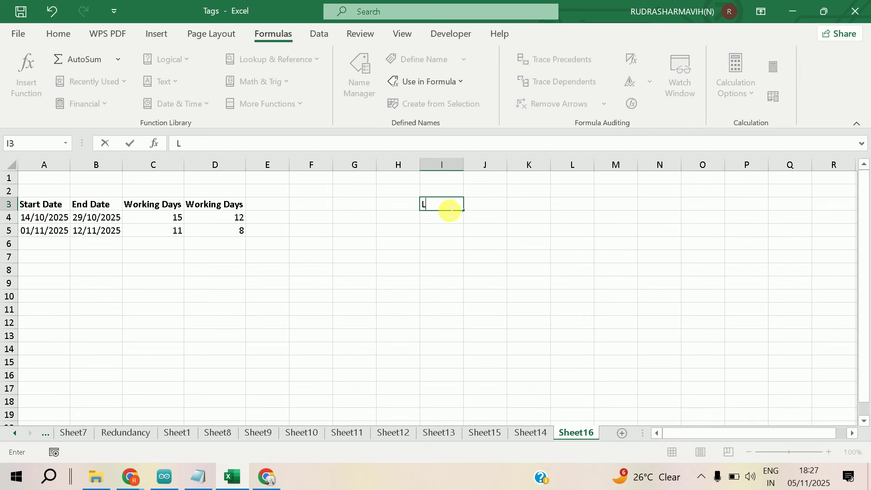
type("ist of Holidays")
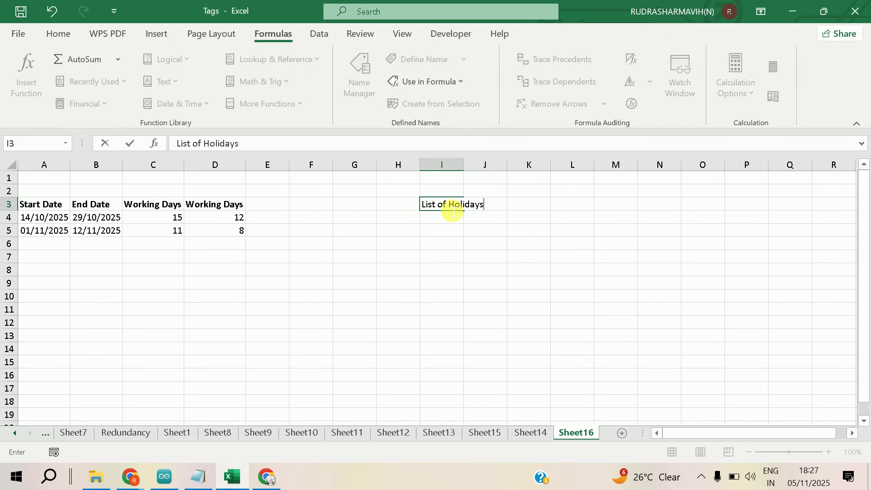
key("Return")
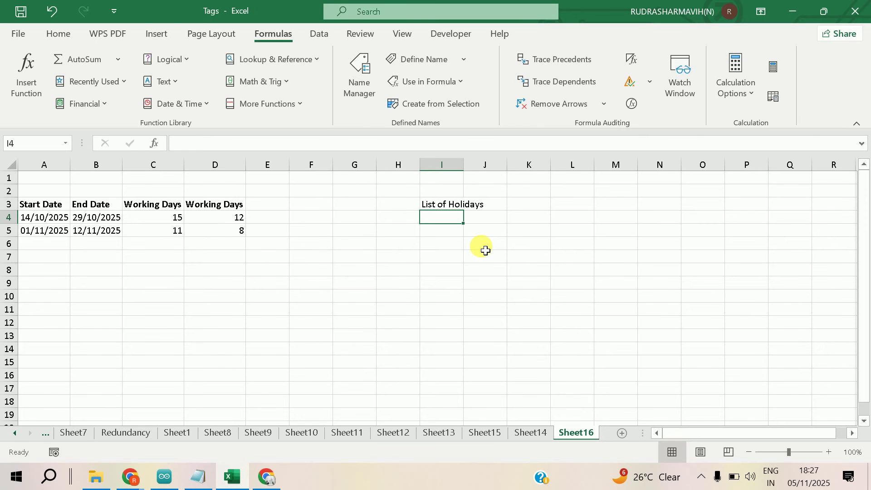
Step: List the holidays 05/11/2025 in I4 and 04/12/2025 in I5, and autofit column I to its contents
key("ctrl+semicolon")
key("Return")
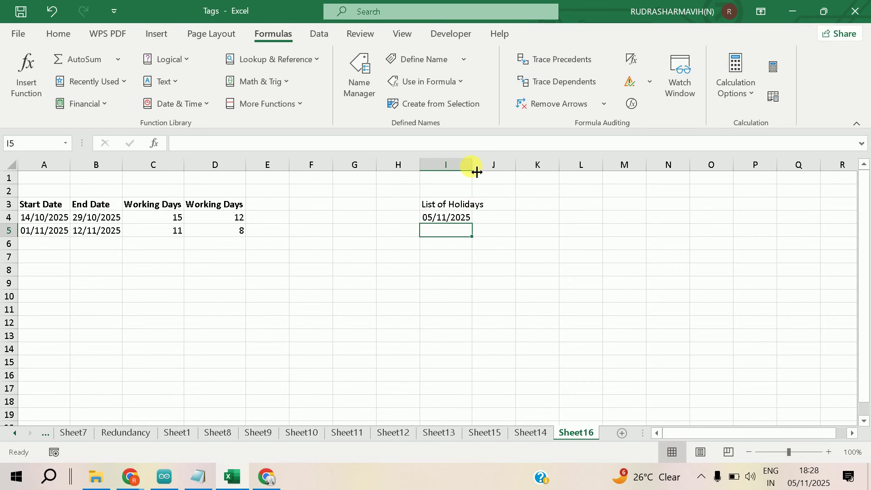
double_click(476, 169)
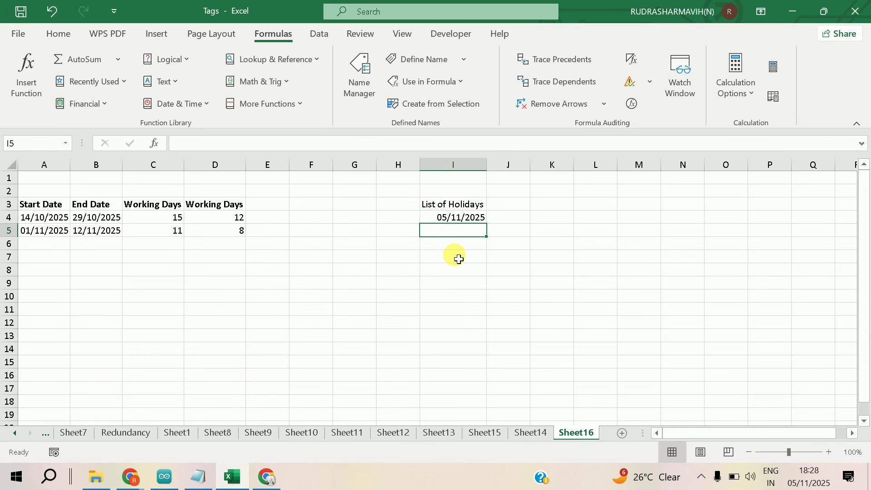
type("4/12/2025")
key("Return")
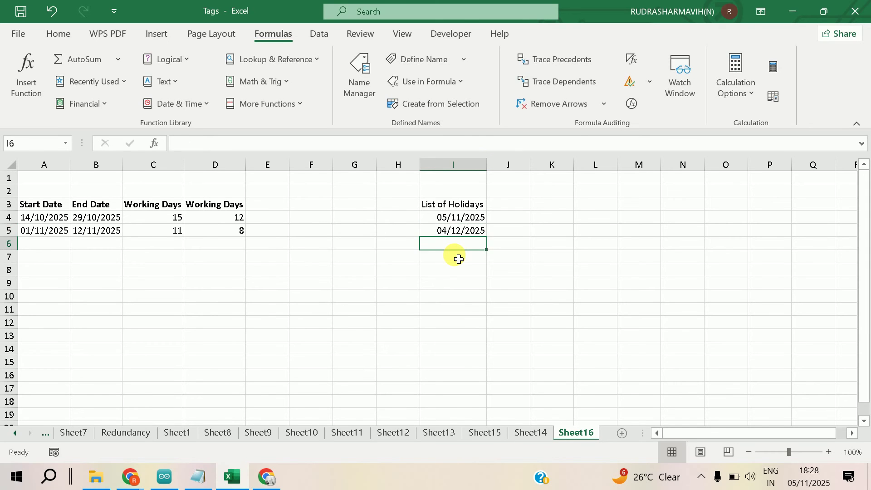
Step: Build a NETWORKDAYS formula in E4 using start date A4, end date B4 and holiday range I4:I14
left_click(276, 222)
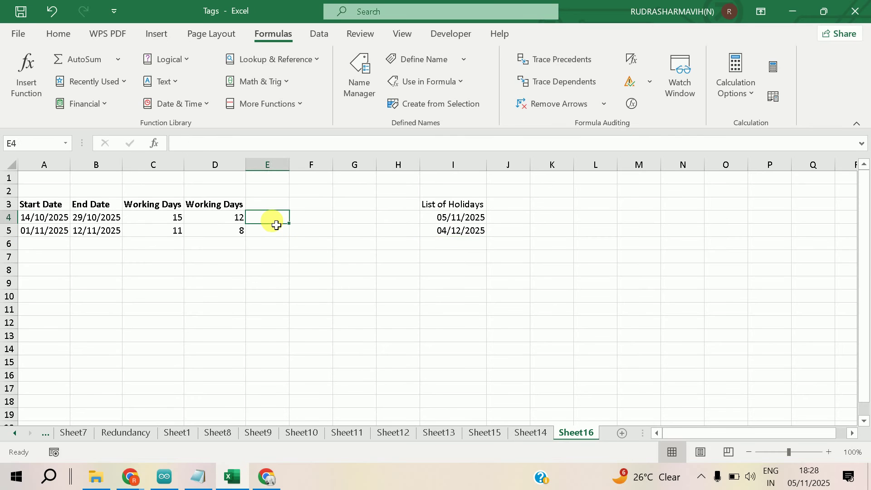
type("=netw")
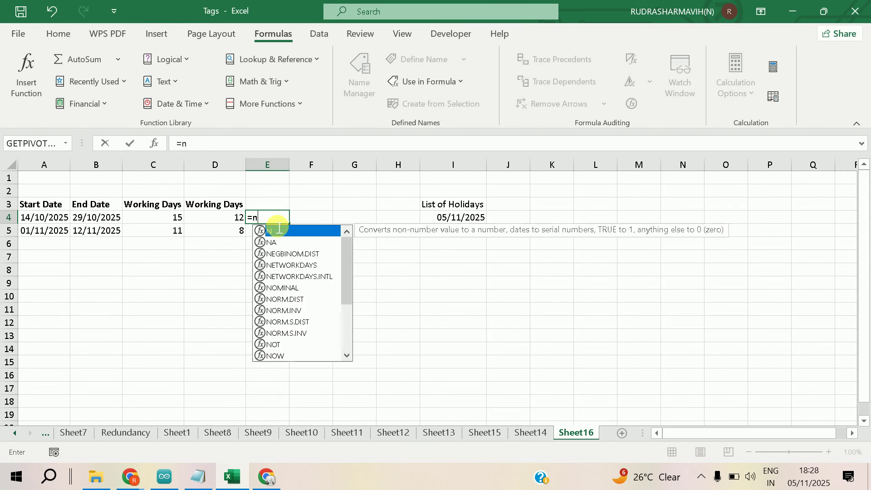
key("Tab")
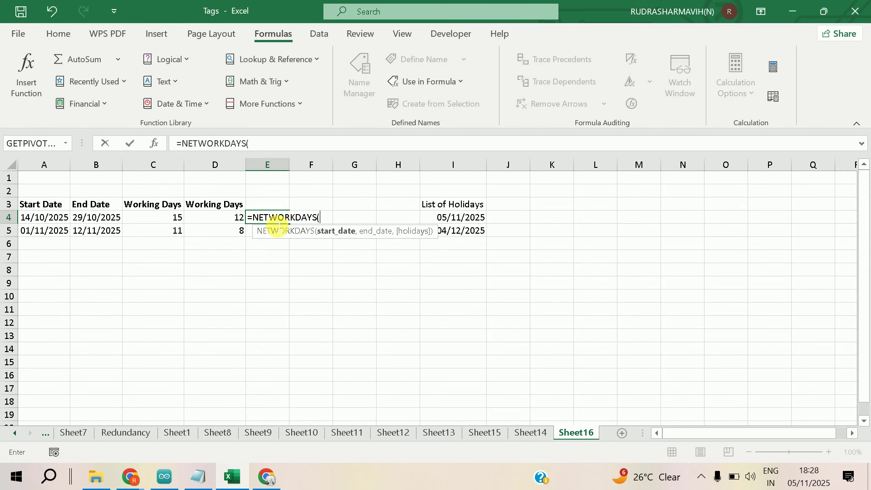
left_click(45, 219)
type(",")
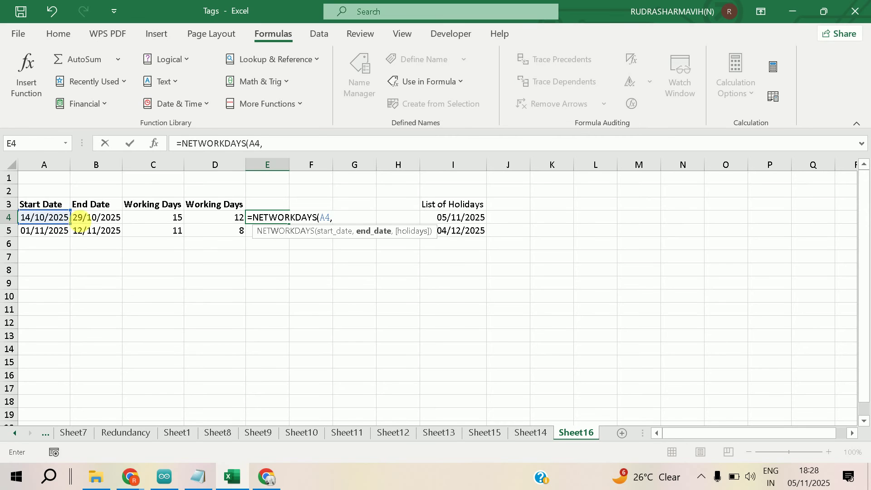
left_click(104, 222)
type(",")
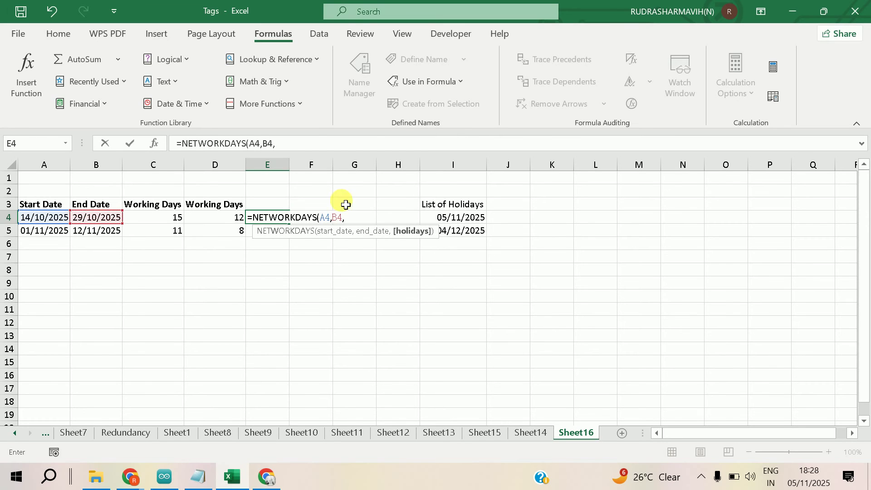
left_click(460, 218)
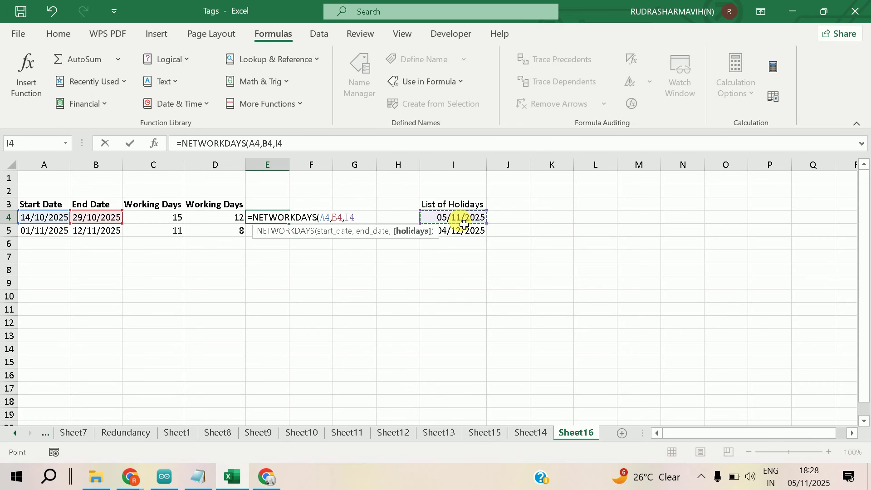
left_click_drag(464, 349, 464, 346)
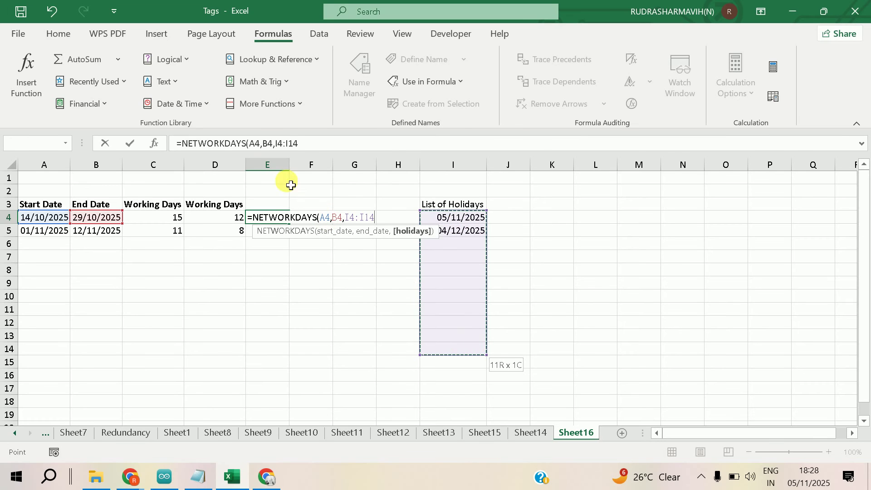
Step: Make the holiday range in the E4 formula absolute as $I$4:$I$14 and fill the formula down to E5
left_click_drag(278, 148, 307, 149)
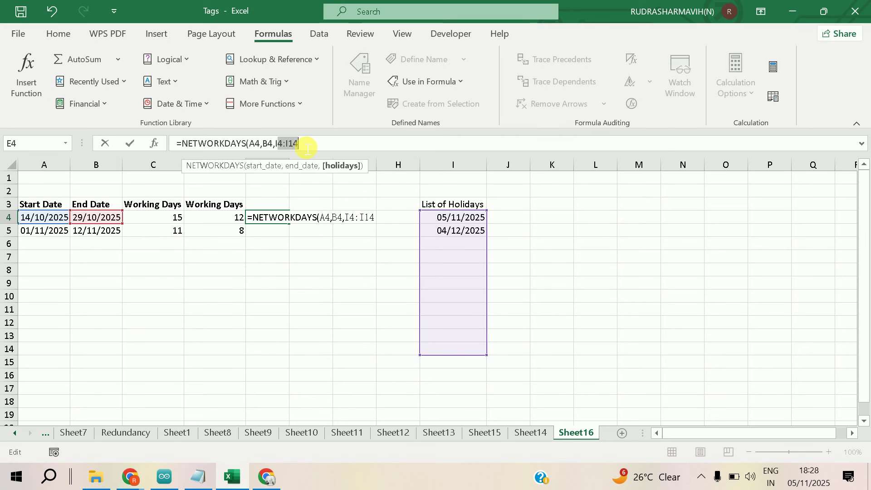
key("F4")
left_click(333, 147)
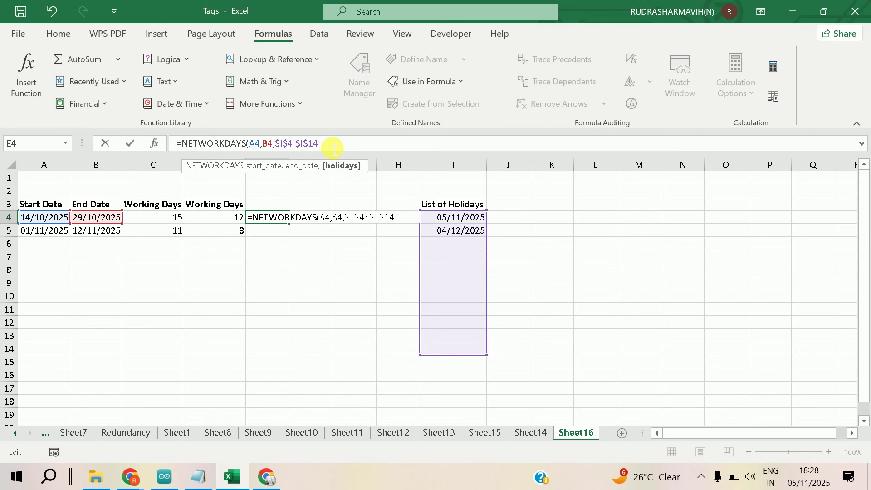
key("Return")
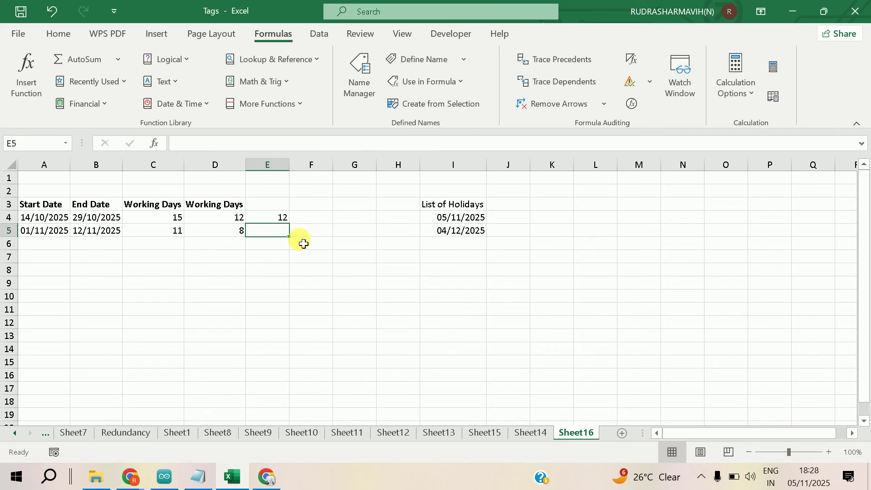
key("ctrl+d")
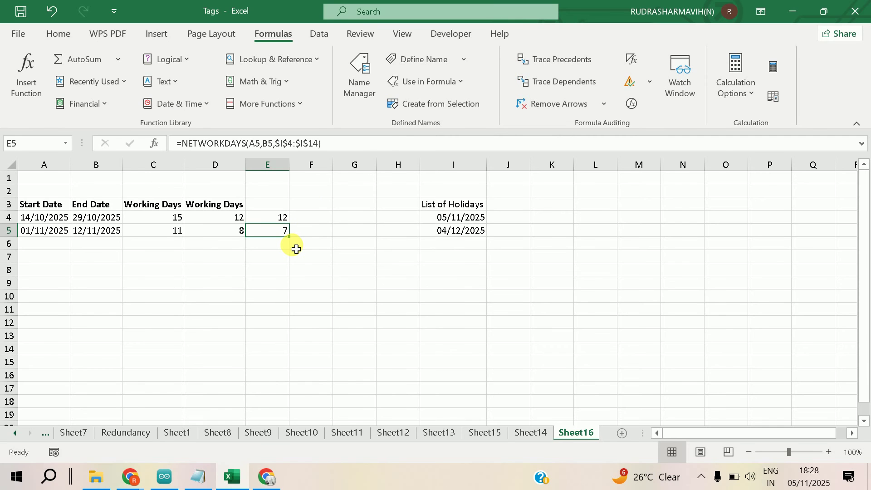
left_click(175, 232)
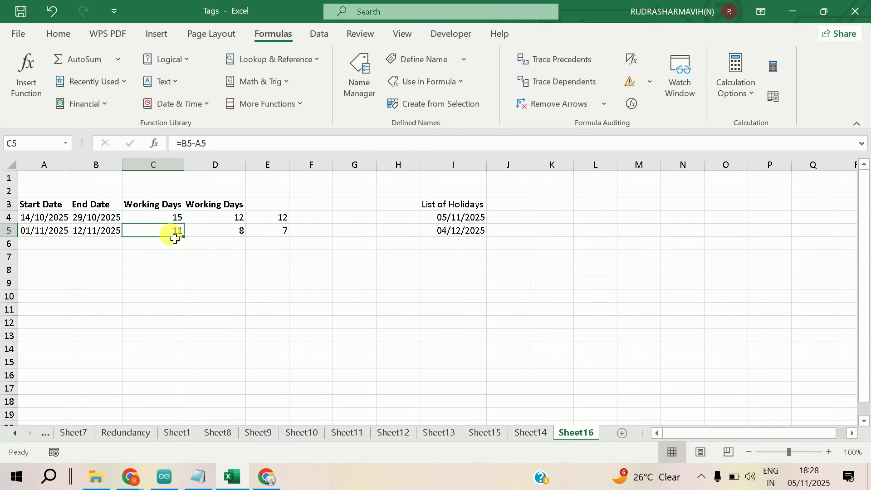
left_click(230, 235)
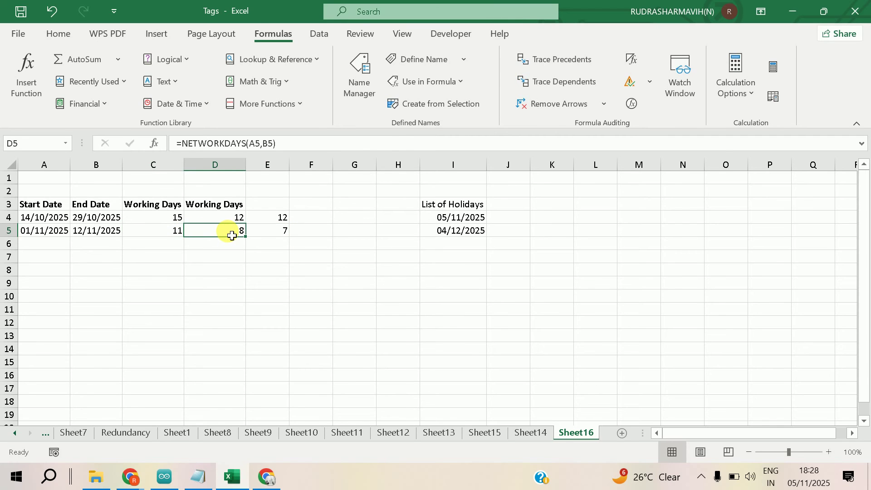
Step: Compare the row 5 working-day results in C5:E5 with the dates in A5:B5 and the holidays in I4:I5
left_click(177, 231)
left_click(235, 235)
left_click(287, 235)
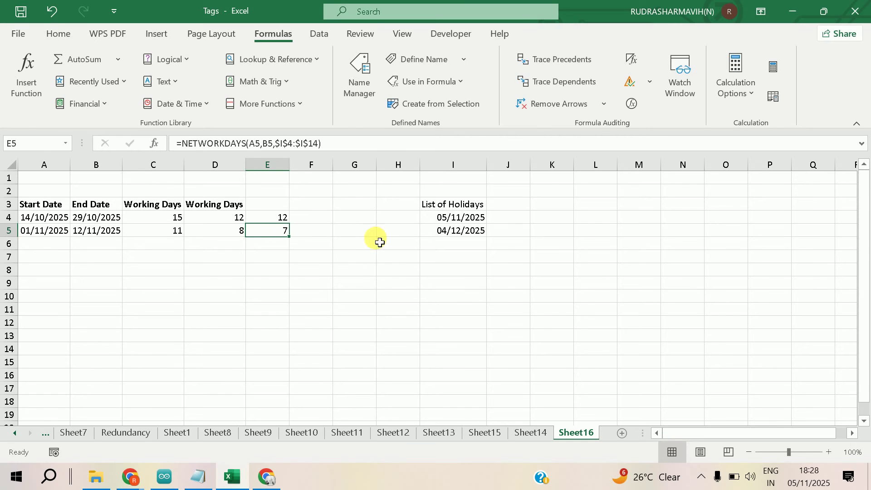
left_click(447, 229)
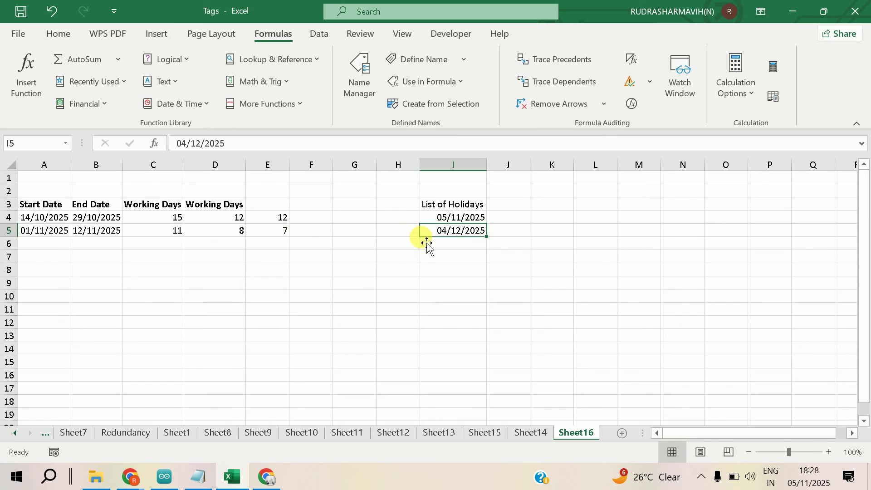
left_click(39, 235)
left_click_drag(39, 234, 102, 235)
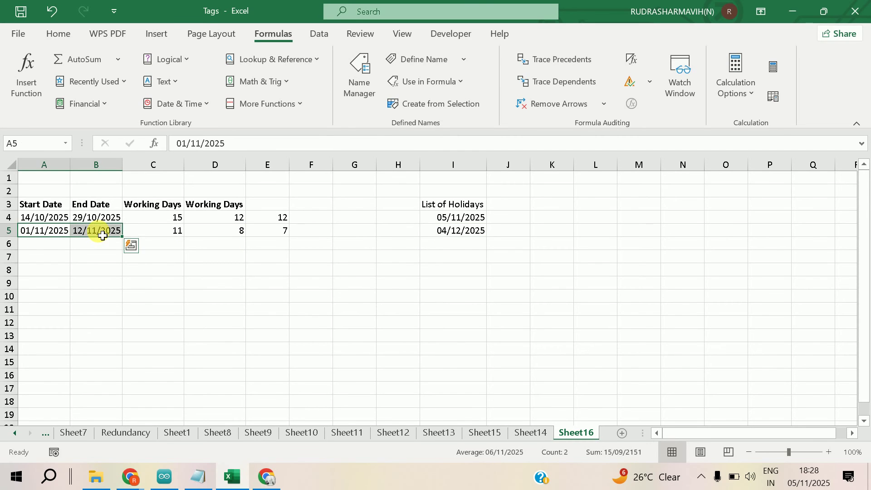
left_click(457, 216)
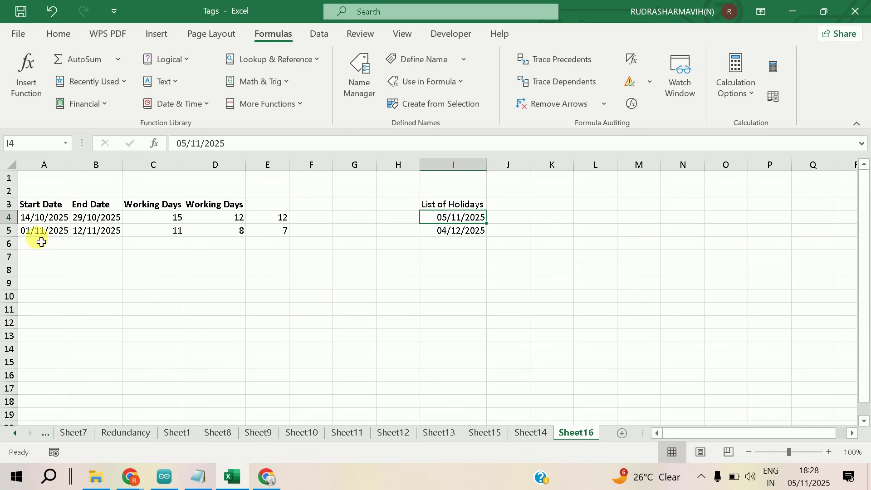
left_click(23, 232)
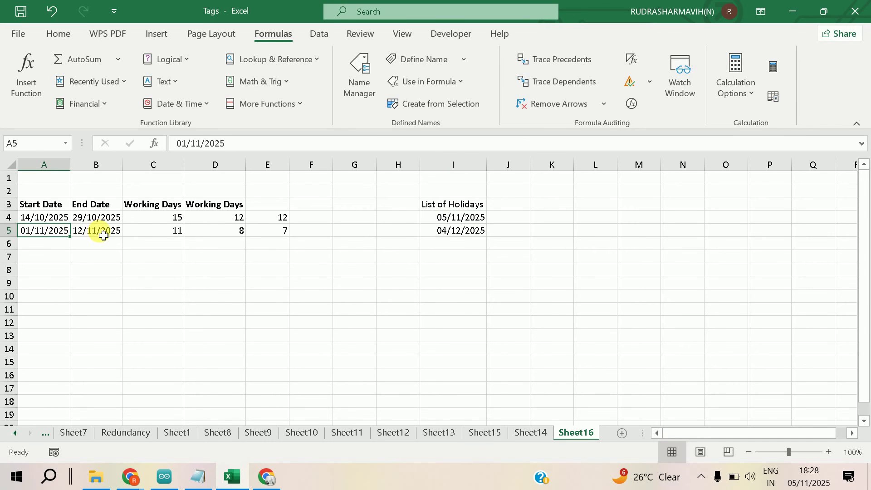
left_click(103, 235, "shift")
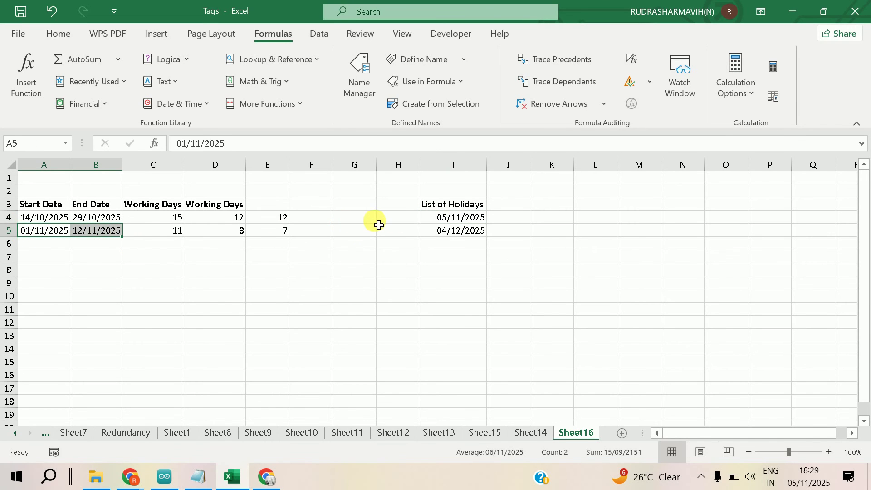
left_click(471, 218)
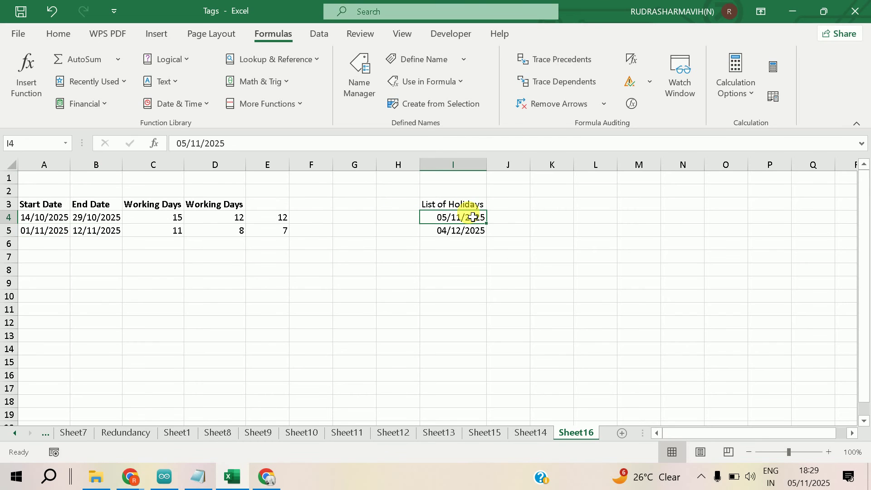
Step: Add the holiday 10/11/2025 to the list in cell I6
left_click(455, 246)
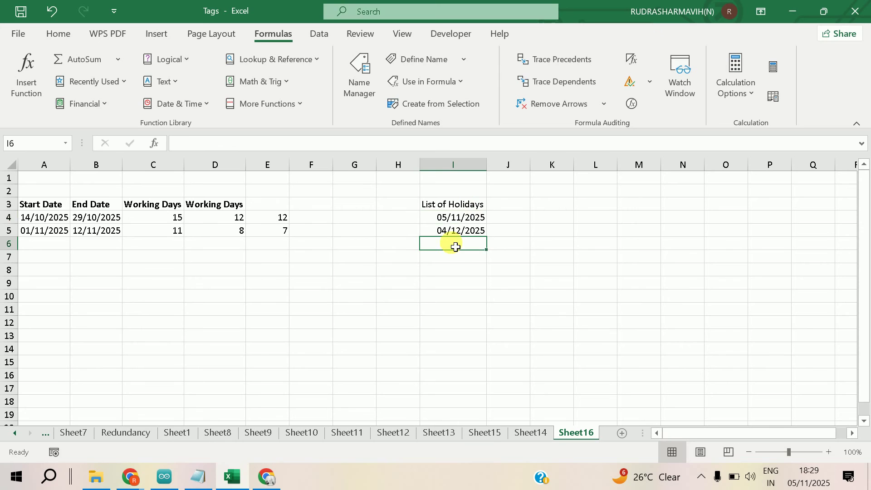
type("1")
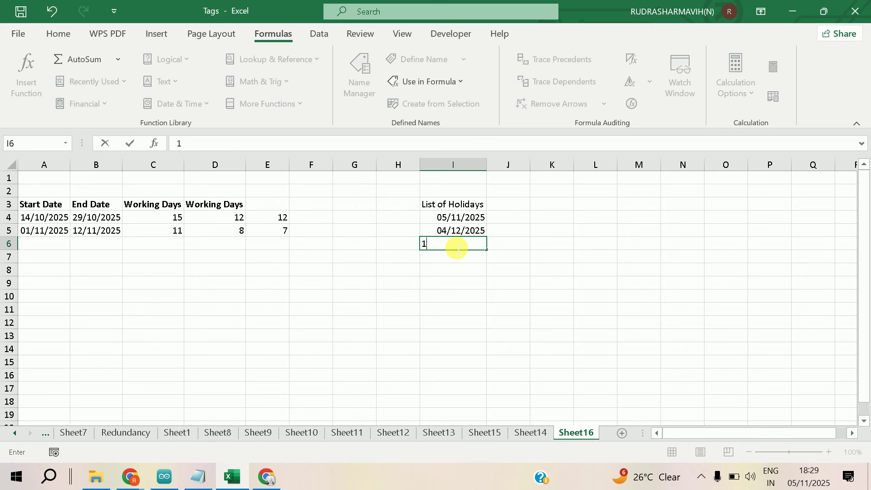
type("0/11/2025")
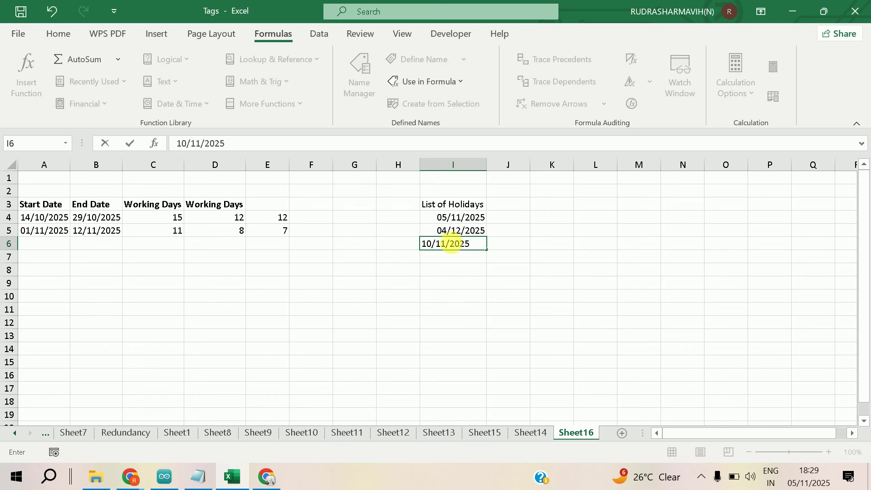
key("Return")
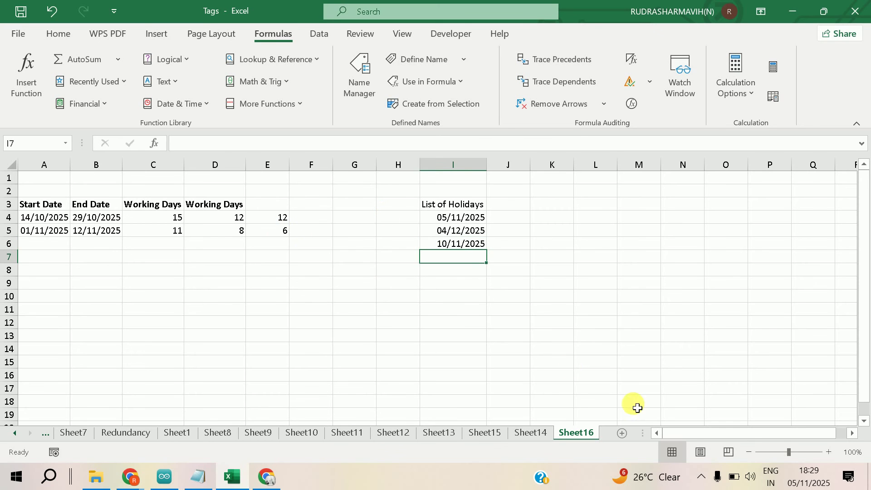
Step: Check the weekends in the November 2025 system calendar and add the Sunday holiday 2/11/2025 in cell I7
left_click(797, 480)
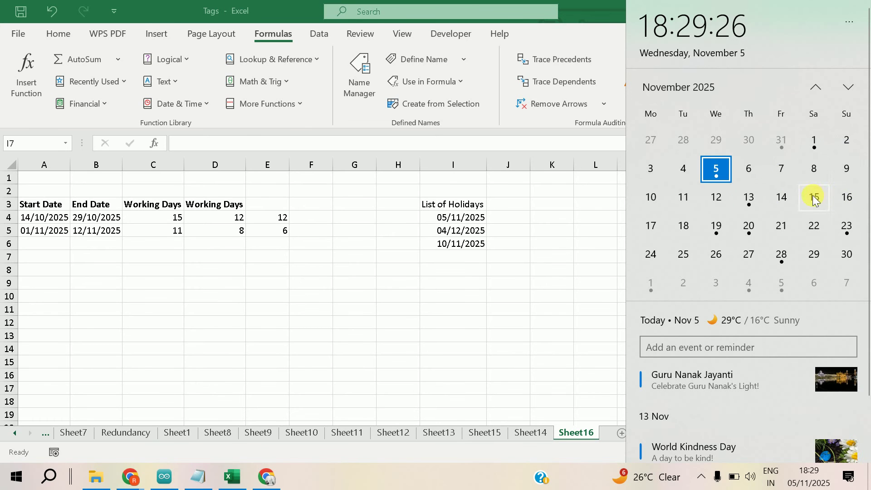
left_click(453, 251)
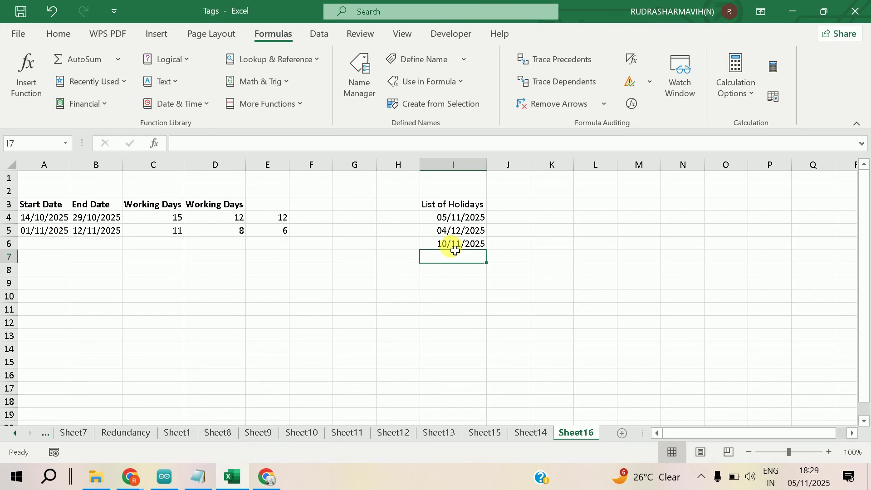
left_click(449, 248)
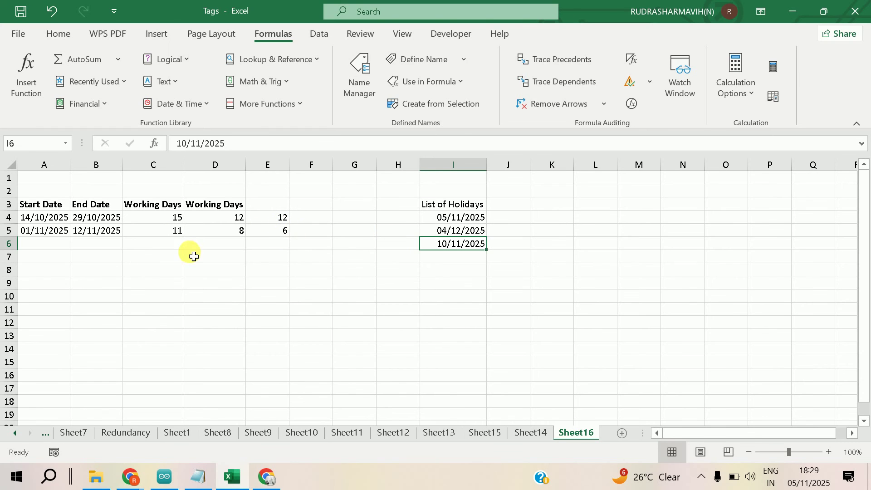
left_click(805, 472)
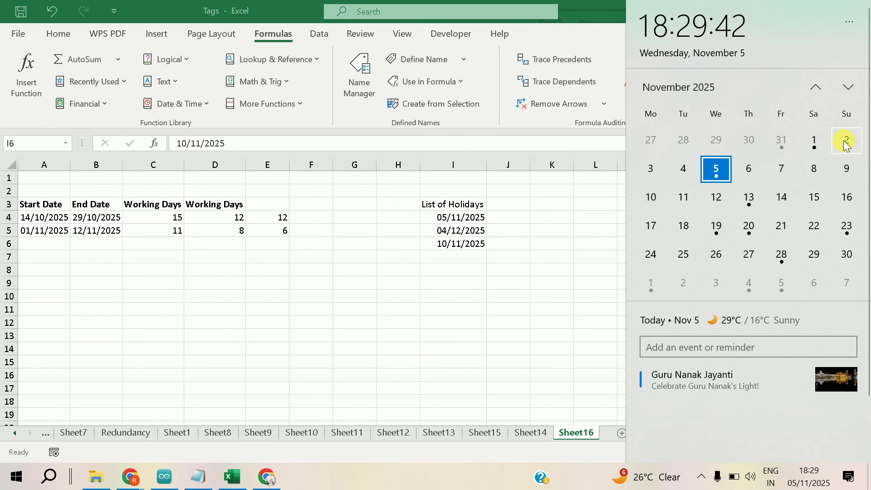
left_click(453, 257)
left_click(454, 261)
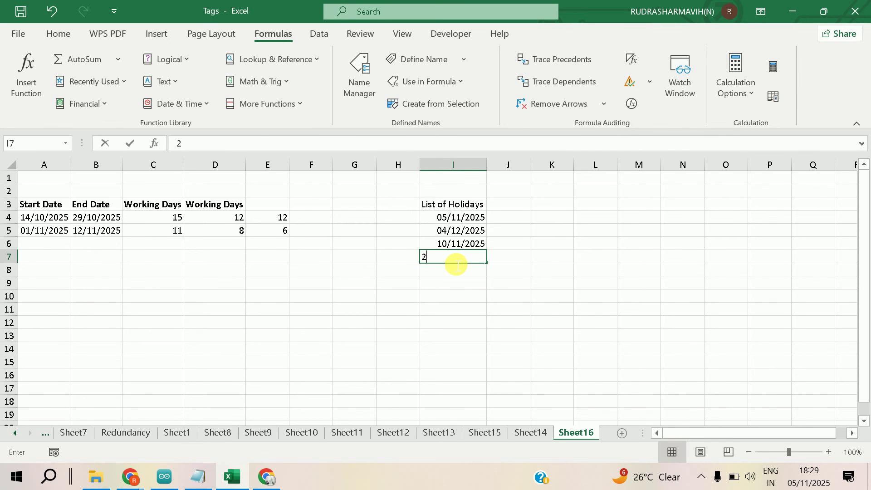
type("2/11/2025")
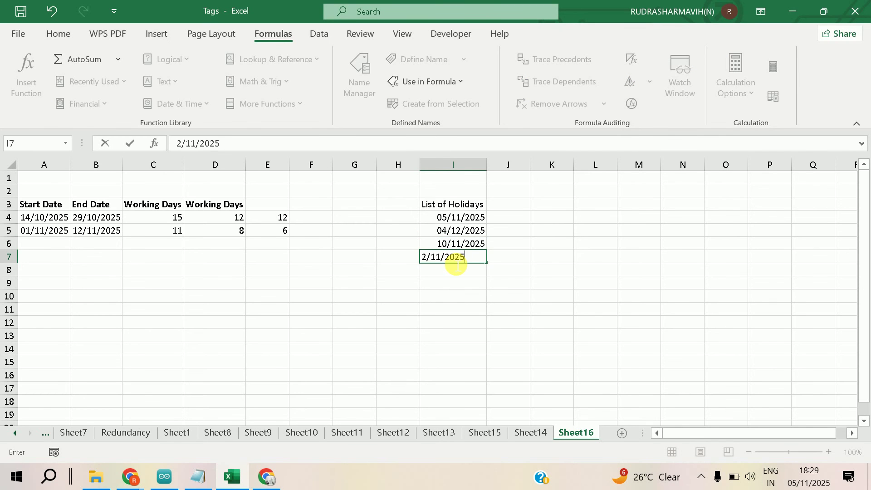
key("Return")
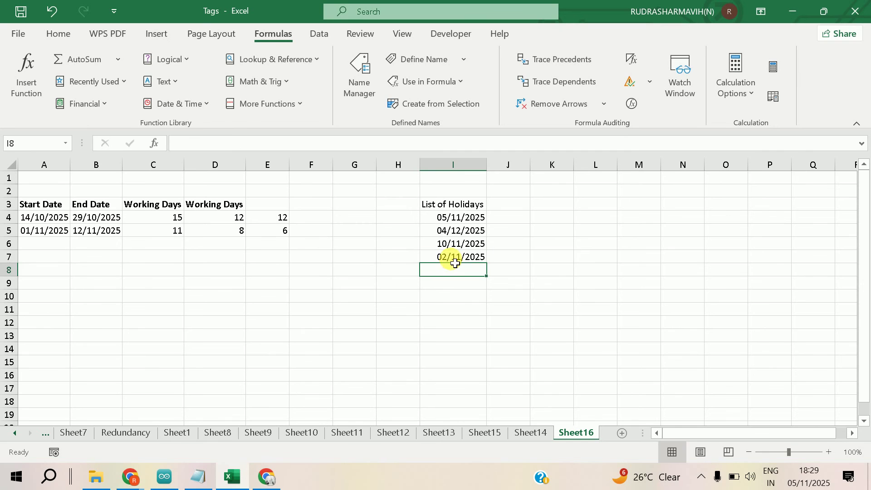
Step: Check the holiday-adjusted working days in E5 and delete the 02/11/2025 holiday from I7
left_click(286, 234)
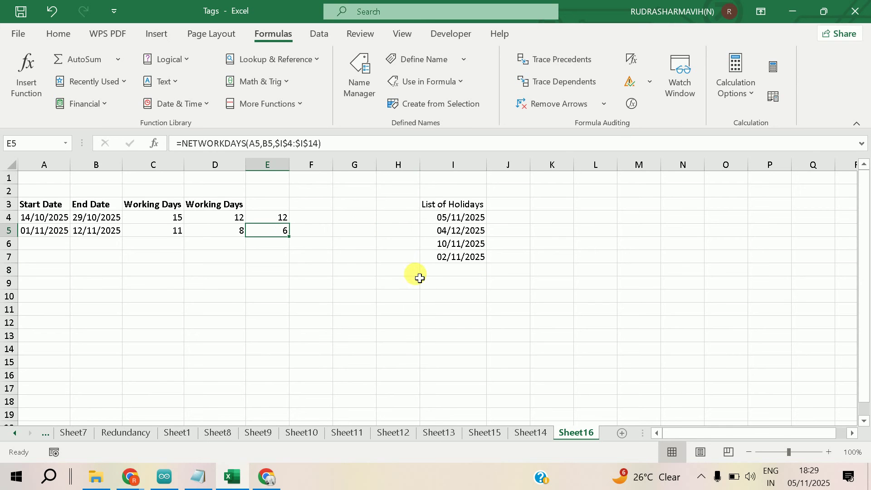
left_click(459, 261)
key("Delete")
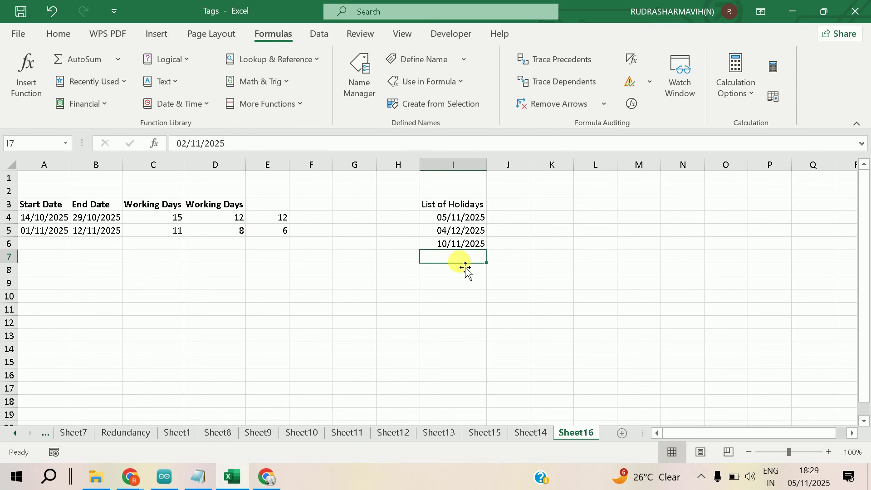
Step: Fill the holiday cell I4 and the working-day results D5 and E5 with yellow
left_click(451, 217)
left_click(57, 33)
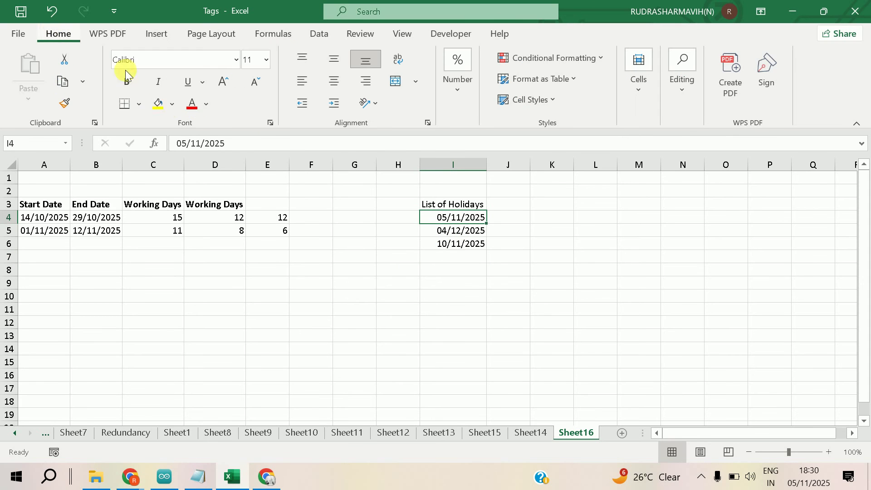
left_click(158, 104)
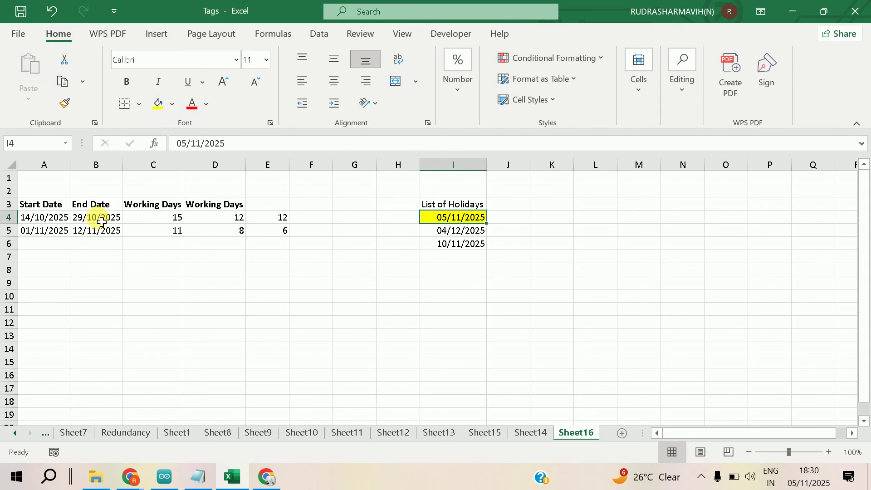
left_click(228, 235)
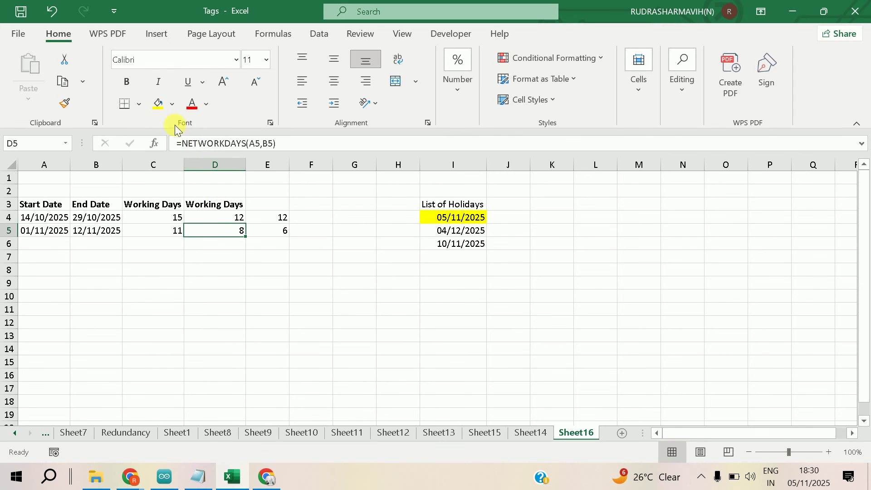
left_click(156, 106)
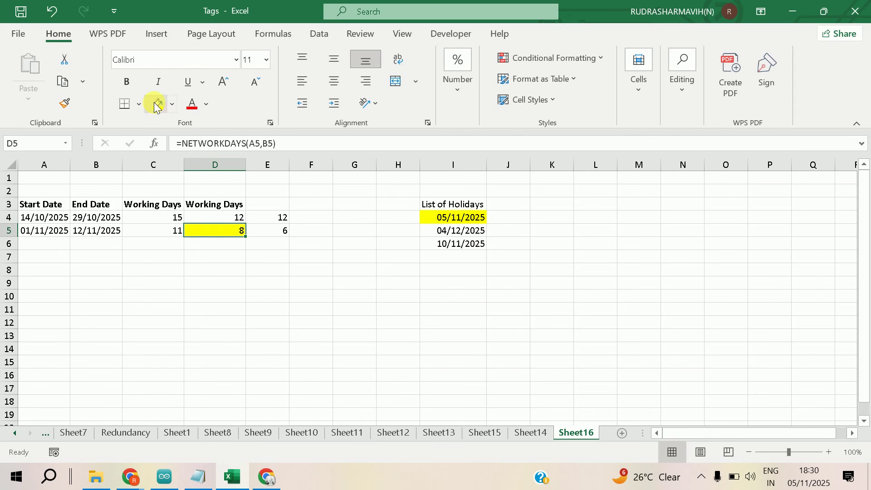
left_click(272, 231)
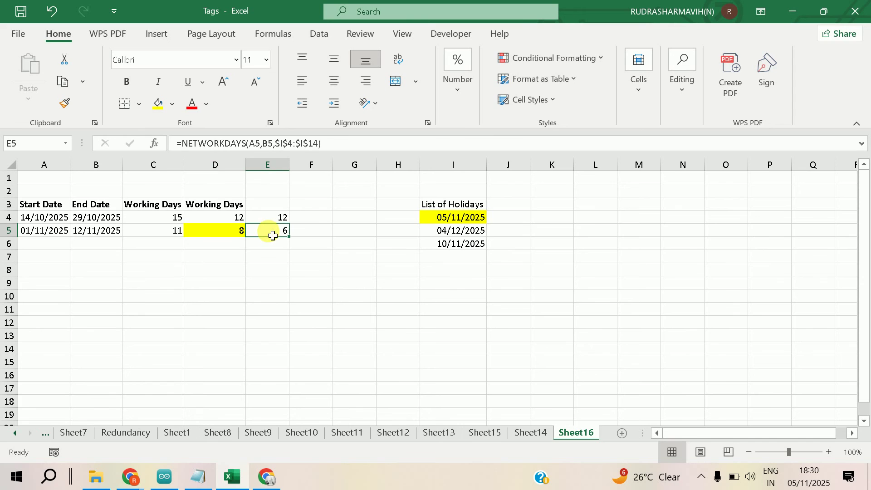
left_click(156, 104)
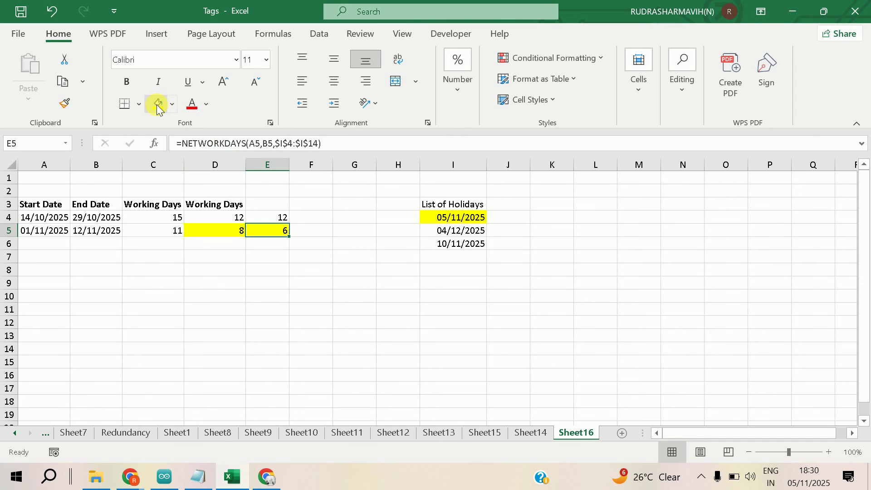
Step: Highlight holiday cells I4 and I6 together in yellow and check them against the row 5 dates and E5
left_click(453, 222)
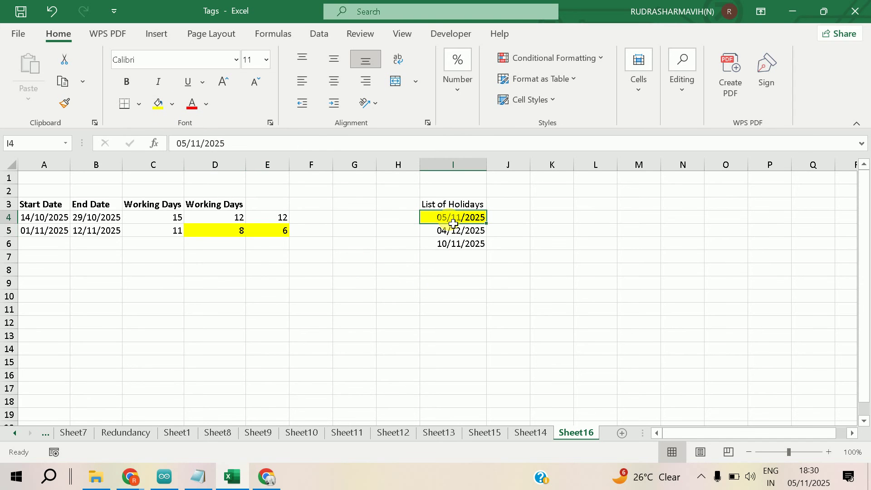
left_click(456, 248, "ctrl")
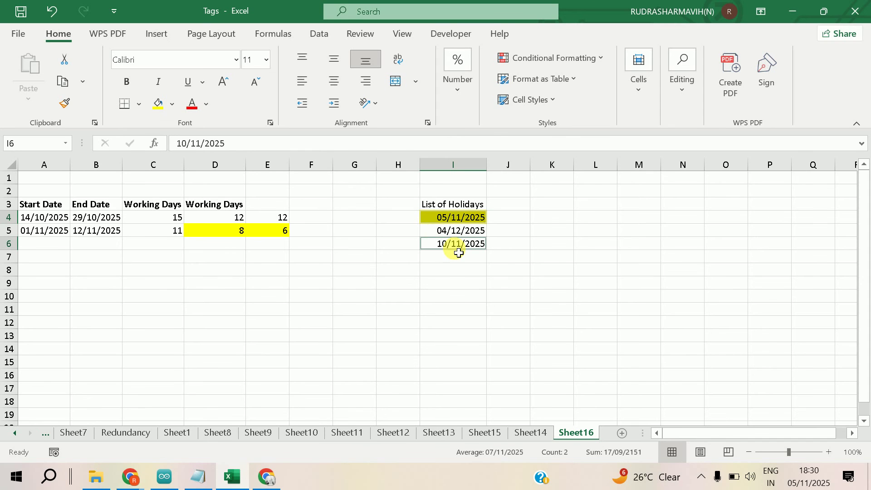
left_click(157, 103)
left_click_drag(40, 228, 107, 232)
left_click(274, 234)
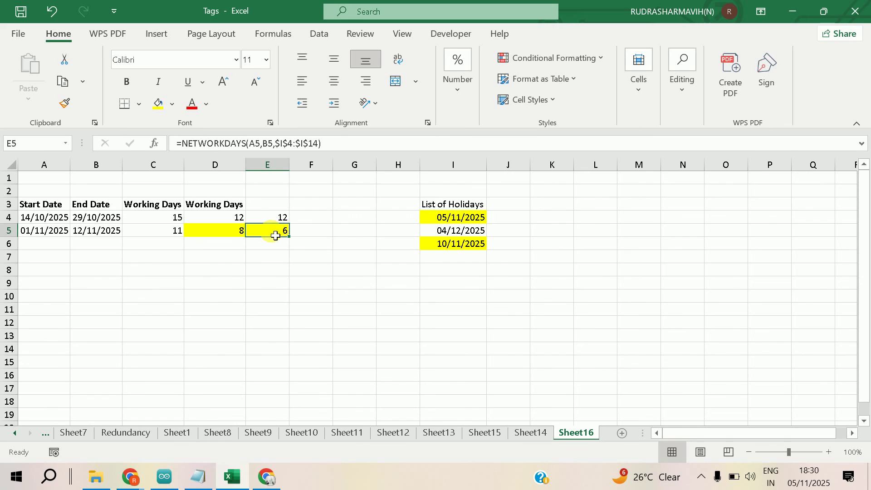
left_click(54, 208)
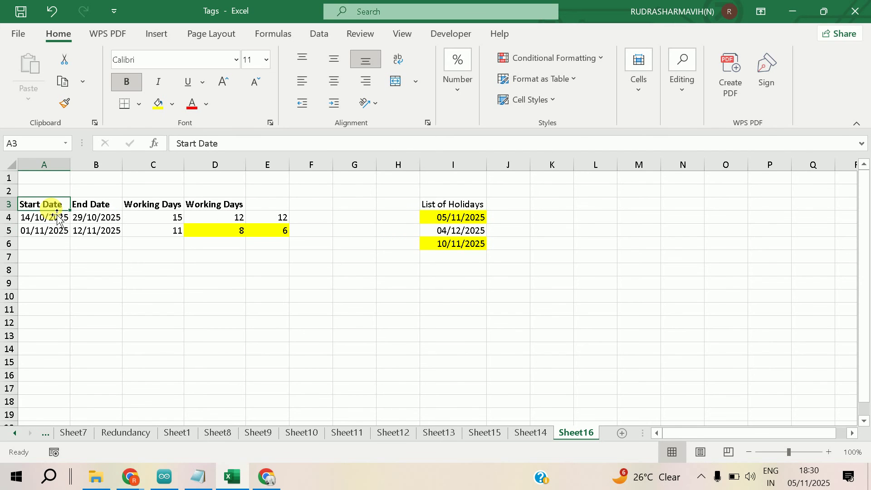